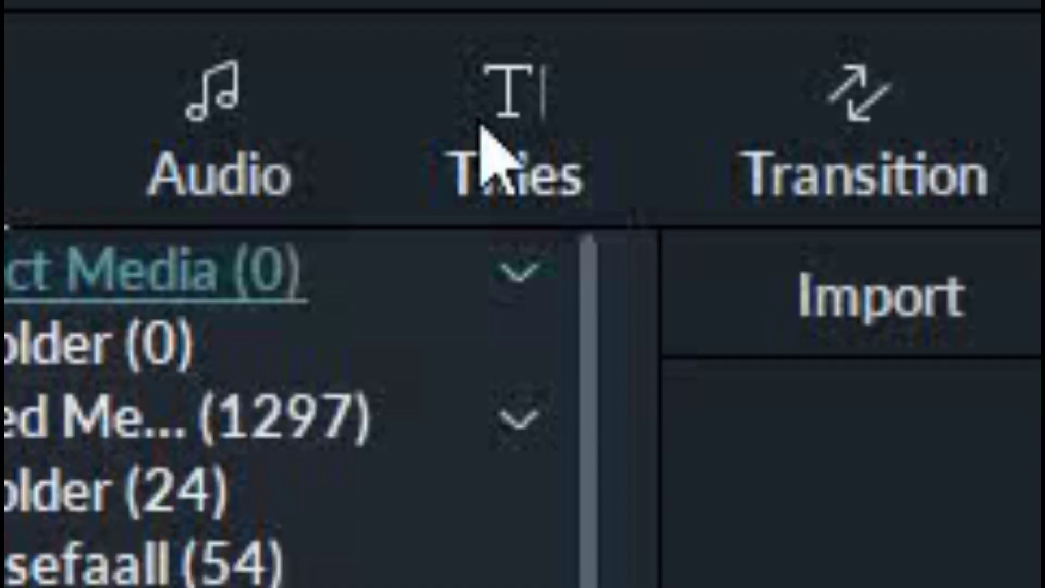
Step: Open the Titles library to find the Congrations title template
{"action": "left_click", "coordinate": [488, 145]}
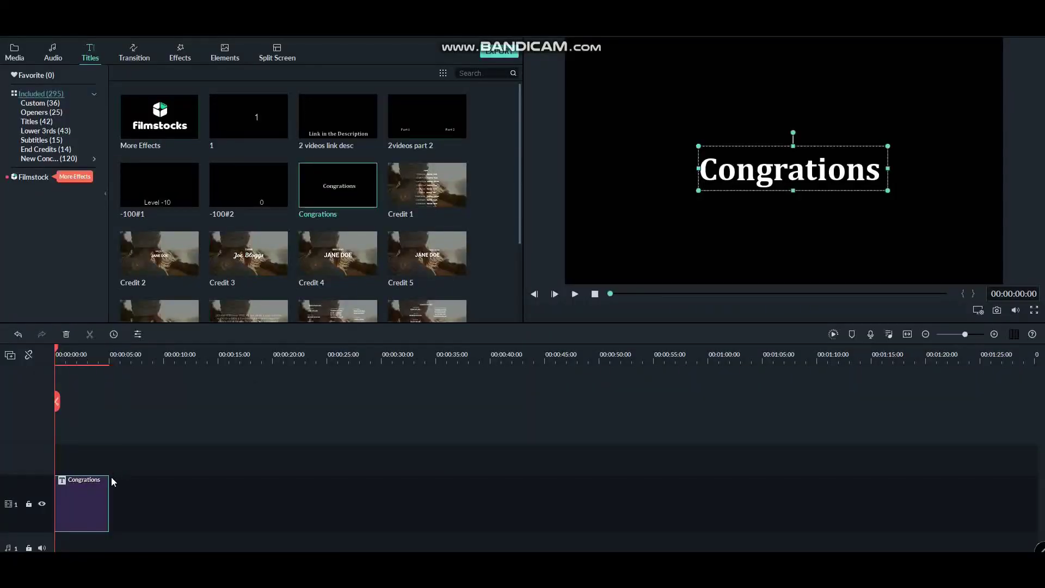
Step: Open the Congrations title and try the blue outlined style with brown and light-green colours
{"action": "double_click", "coordinate": [84, 502]}
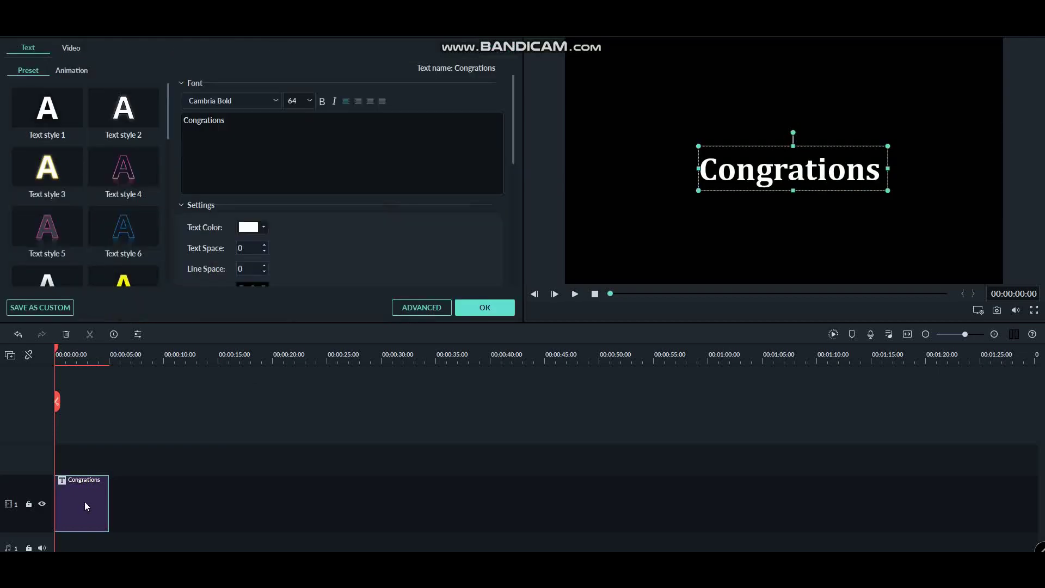
{"action": "scroll", "coordinate": [92, 238], "scroll_direction": "down", "scroll_amount": 3}
{"action": "scroll", "coordinate": [92, 238], "scroll_direction": "up", "scroll_amount": 3}
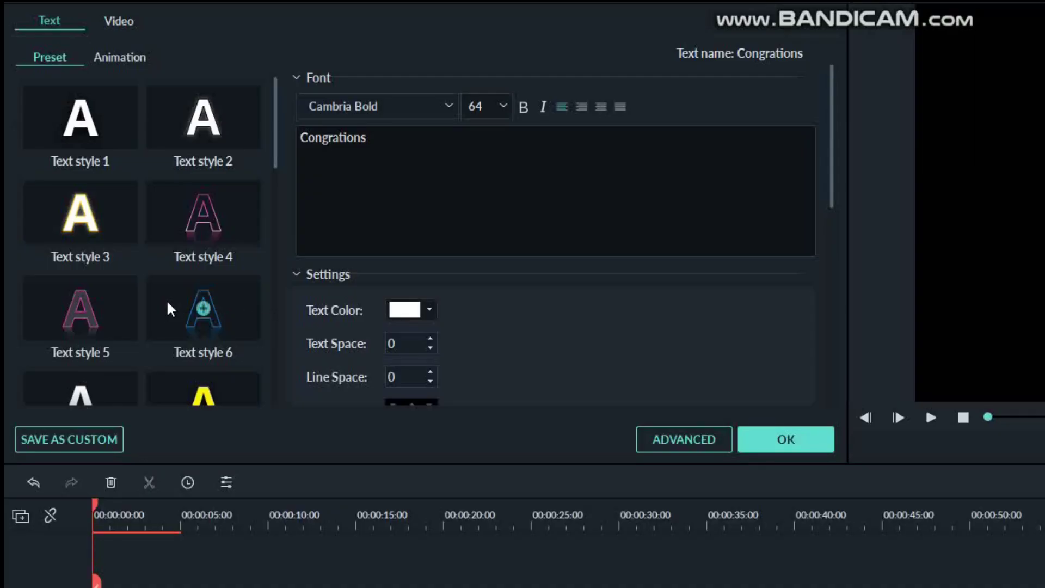
{"action": "double_click", "coordinate": [167, 300]}
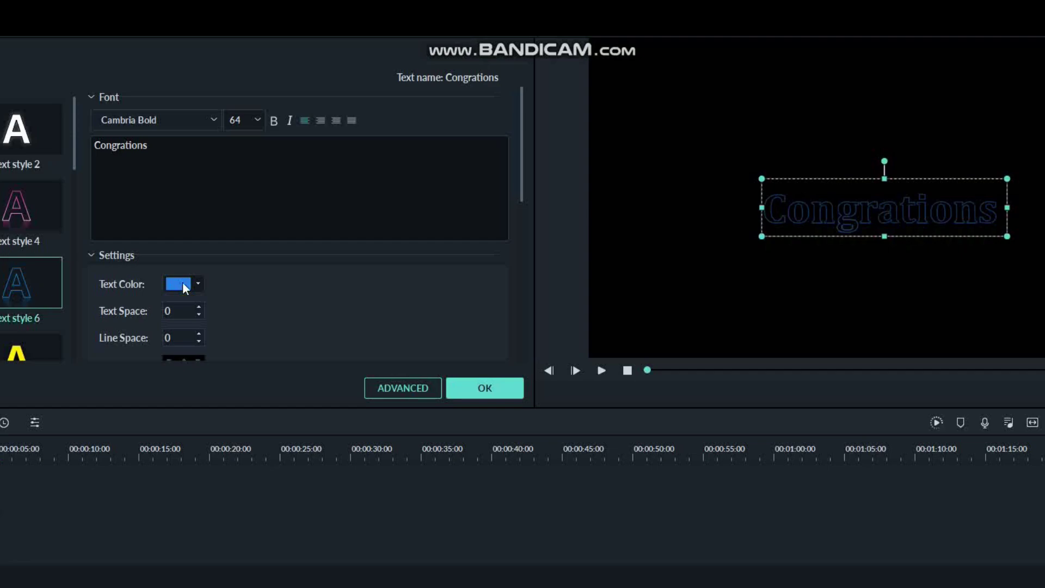
{"action": "left_click", "coordinate": [183, 283]}
{"action": "left_click", "coordinate": [216, 338]}
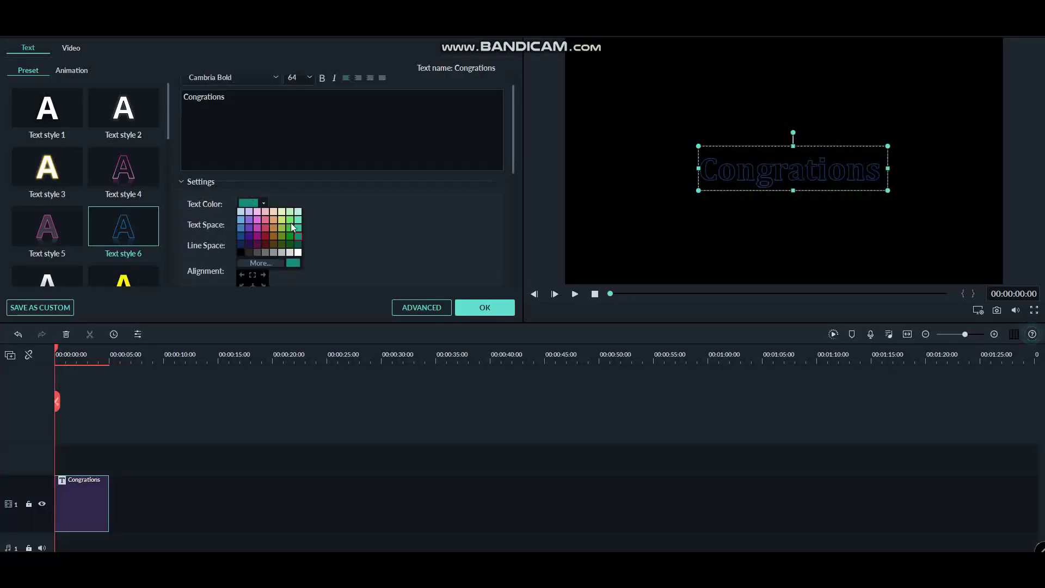
{"action": "left_click", "coordinate": [292, 218]}
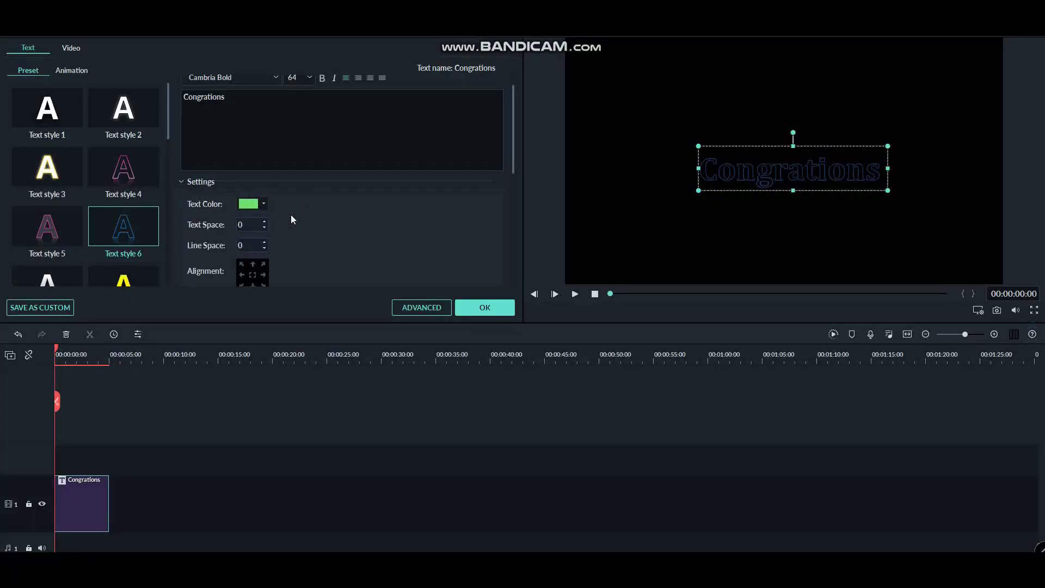
Step: Apply the pink outlined text style and make the title text red
{"action": "left_click", "coordinate": [133, 186]}
{"action": "left_click", "coordinate": [252, 204]}
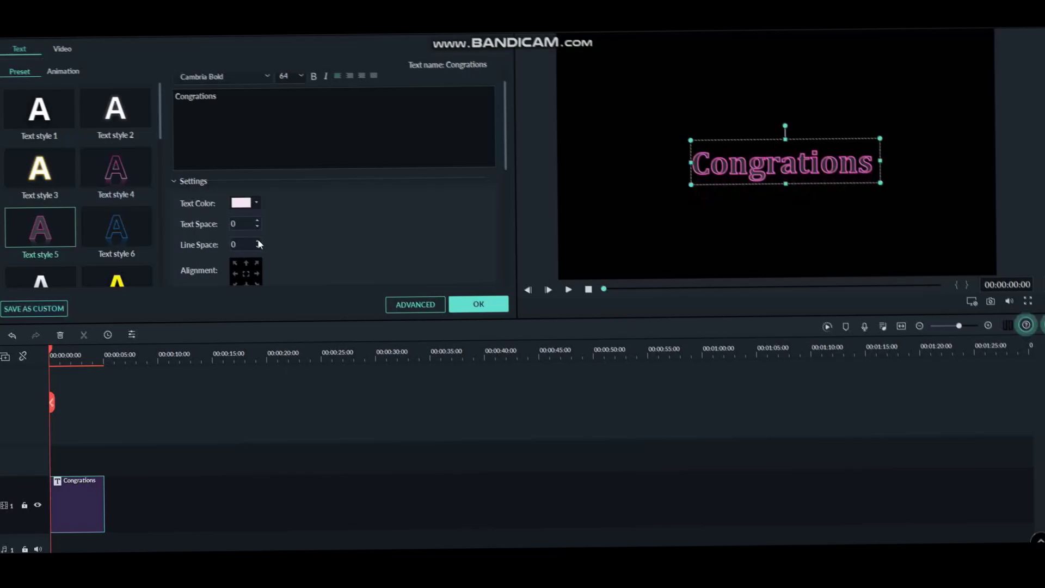
{"action": "left_click", "coordinate": [236, 205]}
{"action": "left_click", "coordinate": [248, 238]}
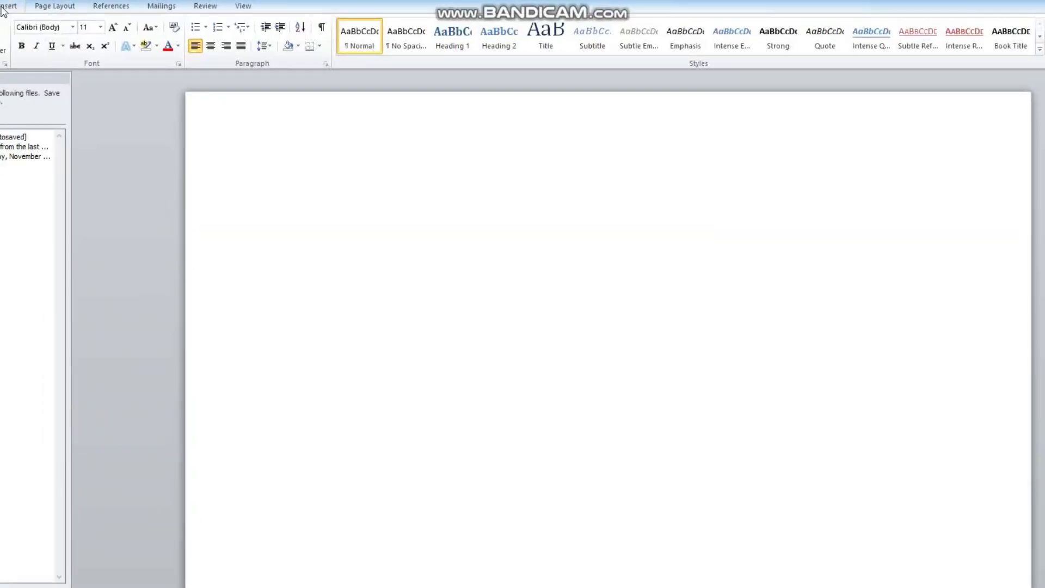
Step: Set the Word page colour to black via Page Layout > Page Color
{"action": "left_click", "coordinate": [36, 11]}
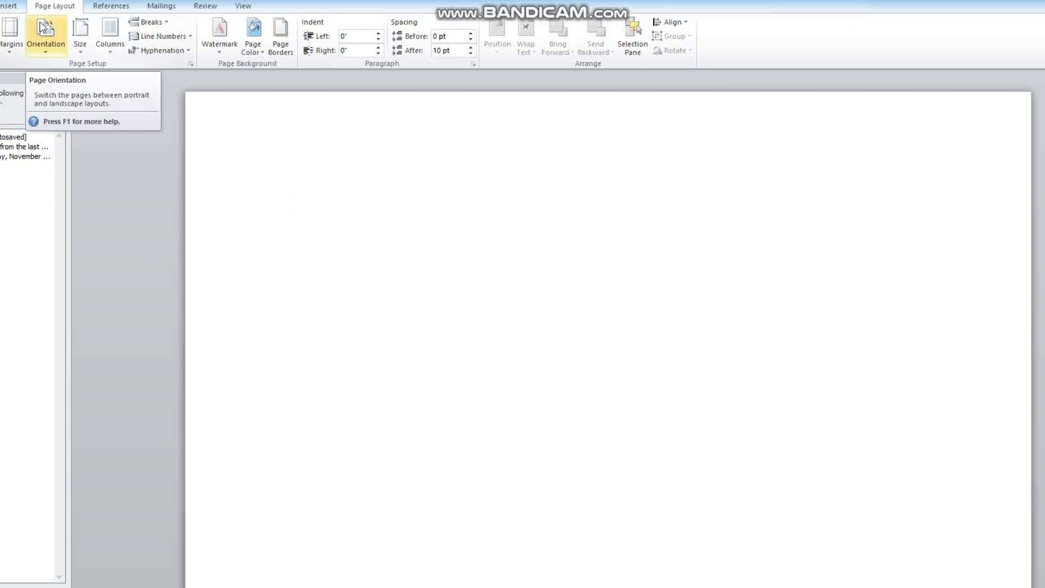
{"action": "left_click", "coordinate": [254, 47]}
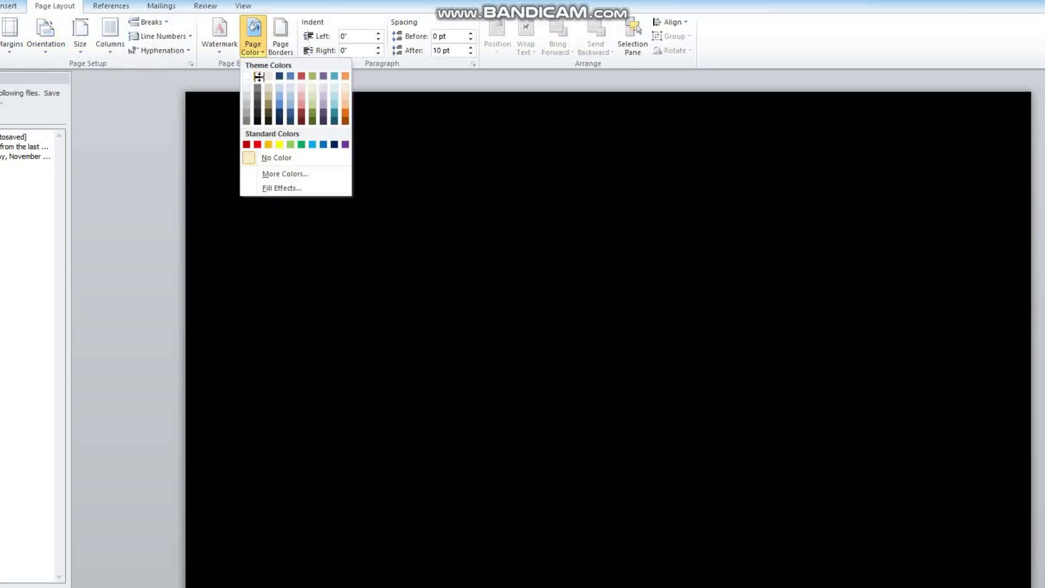
{"action": "left_click", "coordinate": [258, 77]}
{"action": "scroll", "coordinate": [76, 45], "scroll_direction": "up", "scroll_amount": 2}
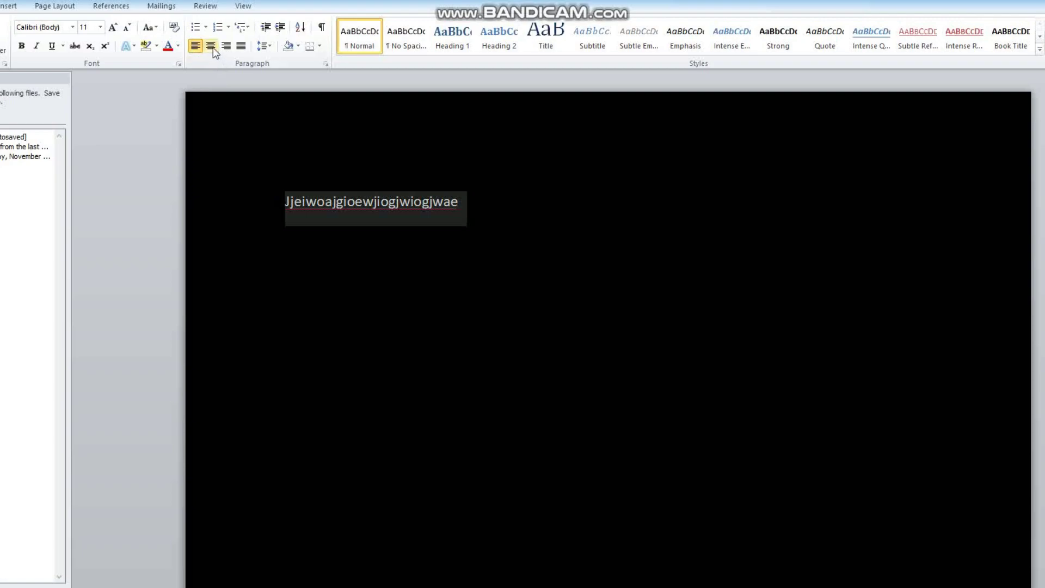
Step: Centre the placeholder line on the page after trying other alignments
{"action": "left_click", "coordinate": [211, 46]}
{"action": "left_click", "coordinate": [264, 46]}
{"action": "left_click", "coordinate": [211, 47]}
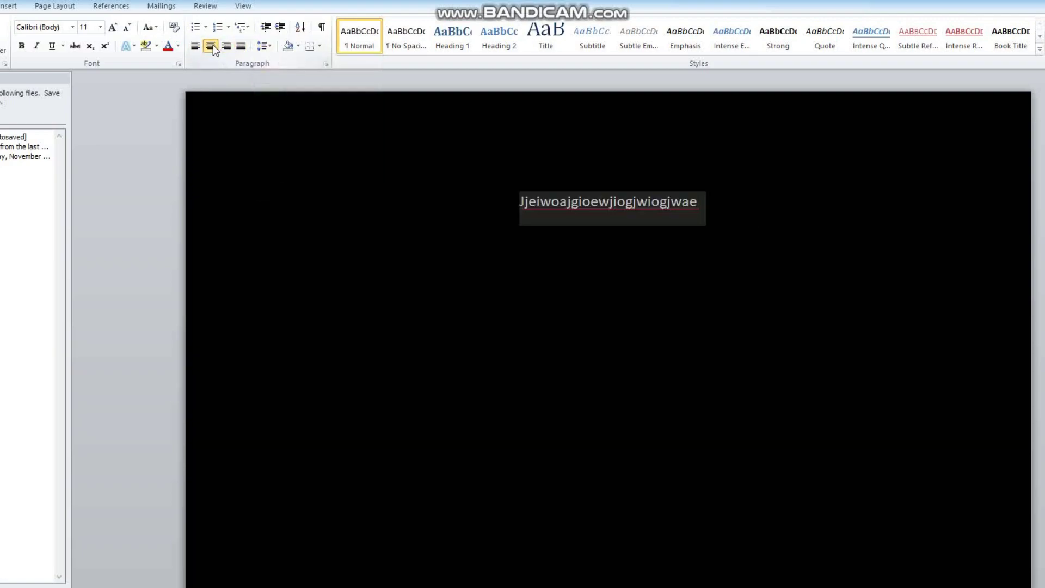
{"action": "left_click", "coordinate": [196, 45]}
{"action": "left_click", "coordinate": [463, 417]}
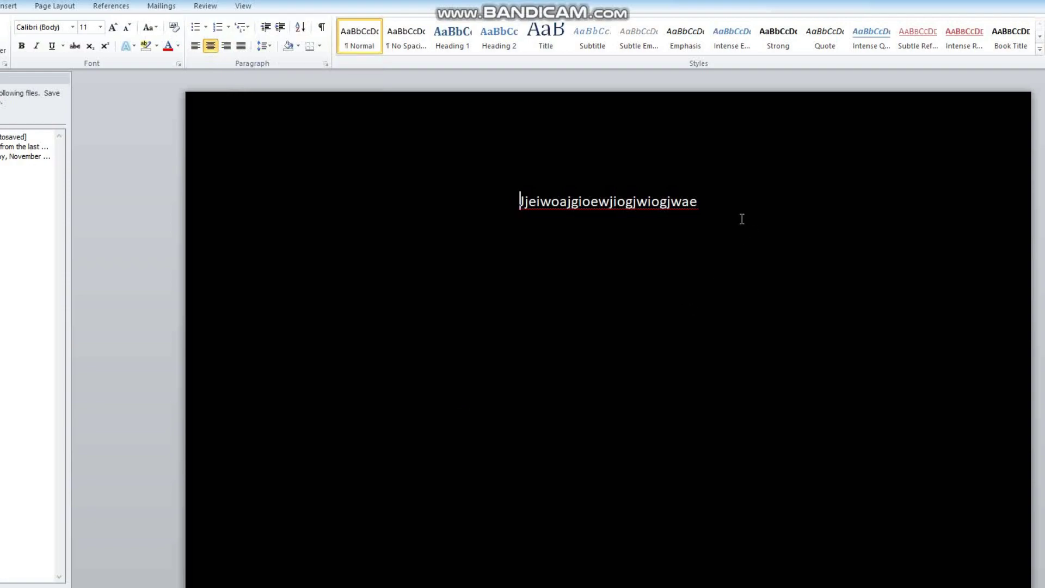
Step: Enlarge the placeholder title's font, then shrink it to size 40
{"action": "double_click", "coordinate": [582, 202]}
{"action": "left_click", "coordinate": [85, 26]}
{"action": "type", "text": "250"}
{"action": "key", "text": "Return"}
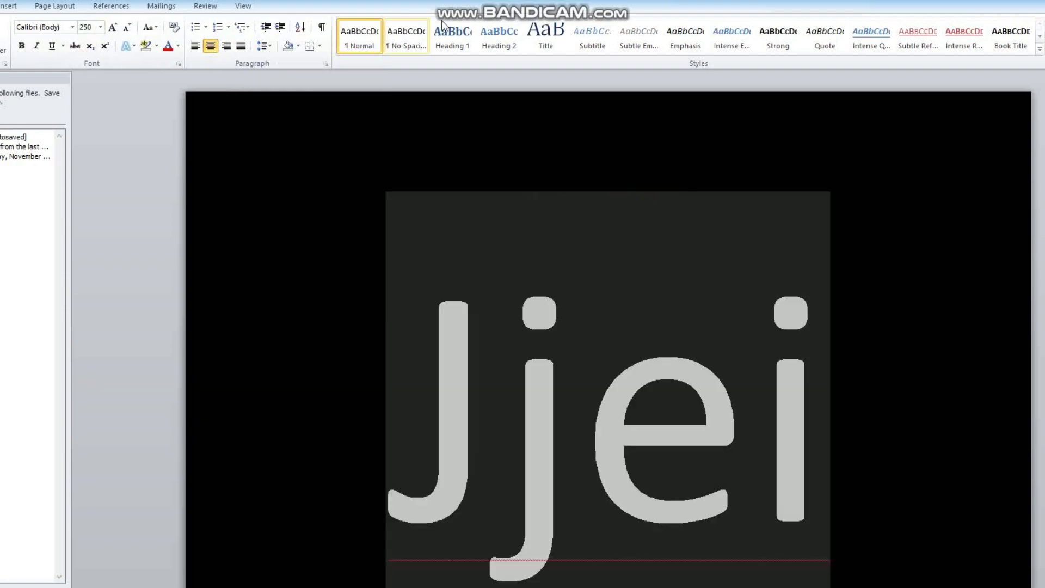
{"action": "left_click", "coordinate": [92, 27]}
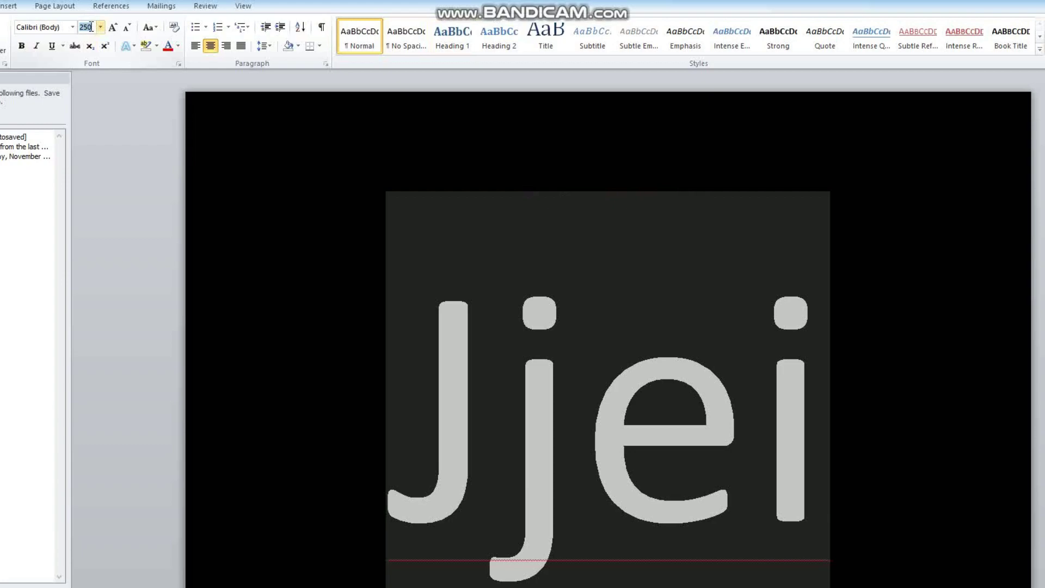
{"action": "type", "text": "40"}
{"action": "key", "text": "Return"}
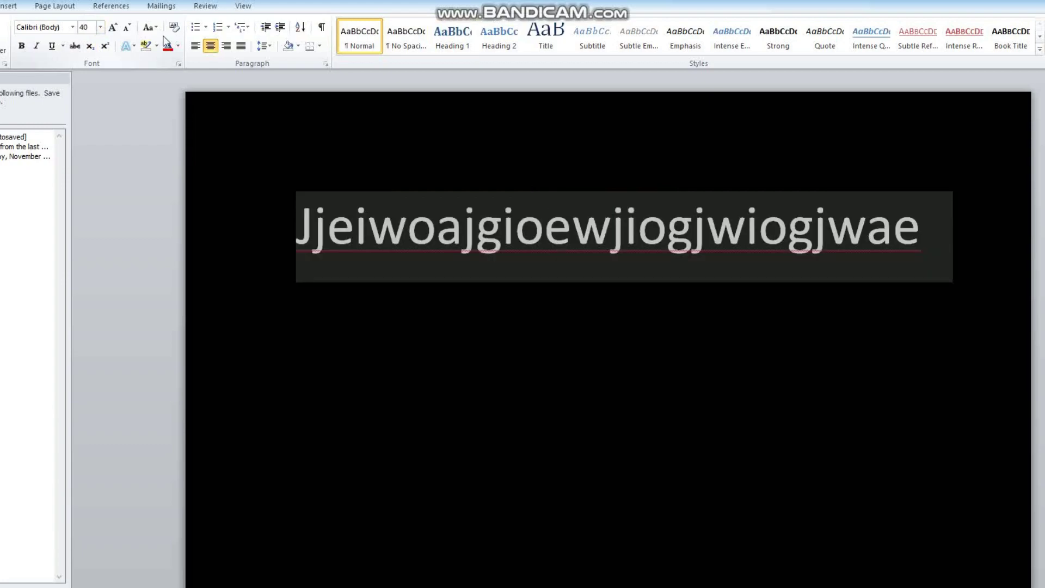
Step: Start a new line below the title and clear the expression to retype it
{"action": "left_click", "coordinate": [922, 224]}
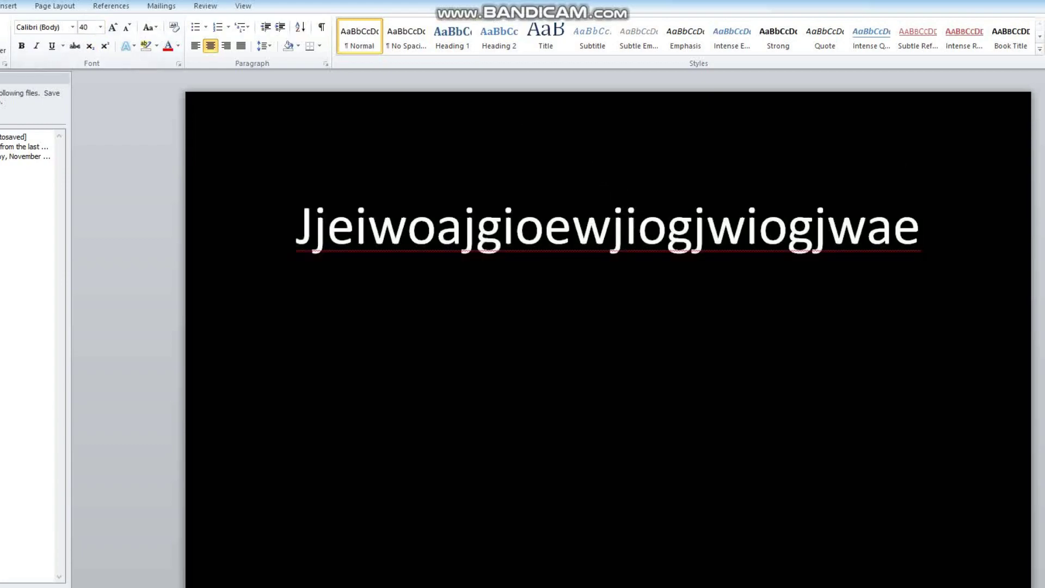
{"action": "key", "text": "Return"}
{"action": "type", "text": "1-0"}
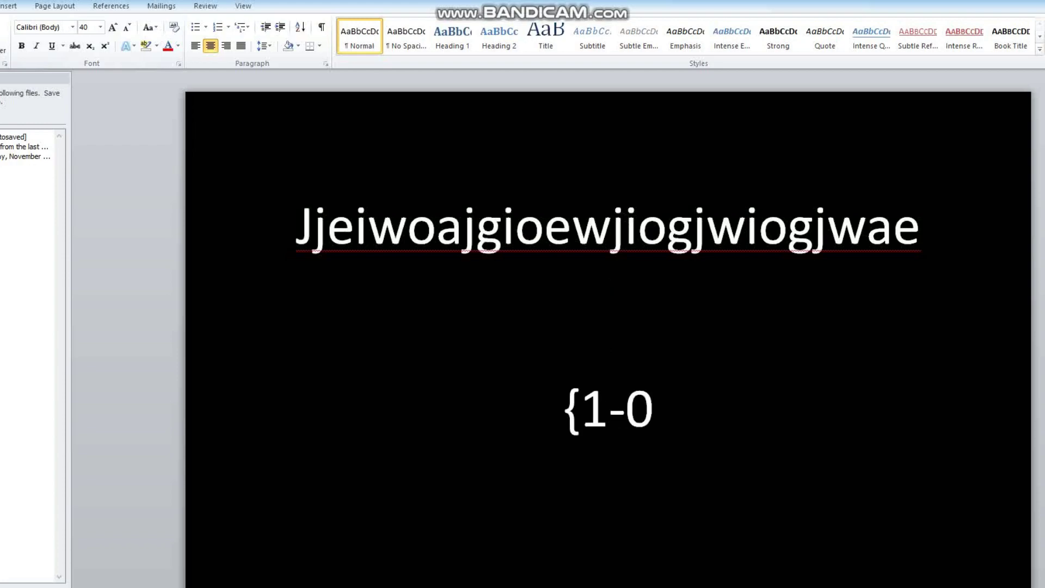
{"action": "type", "text": ".,"}
{"action": "key", "text": "BackSpace"}
{"action": "key", "text": "BackSpace"}
{"action": "key", "text": "BackSpace"}
{"action": "key", "text": "BackSpace"}
{"action": "key", "text": "BackSpace"}
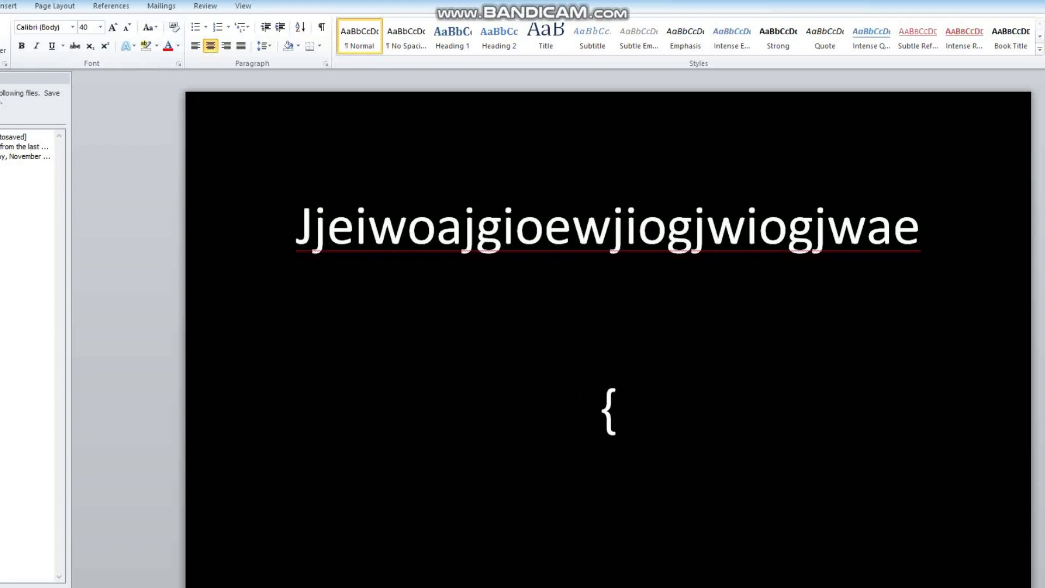
{"action": "key", "text": "BackSpace"}
{"action": "type", "text": "10-{"}
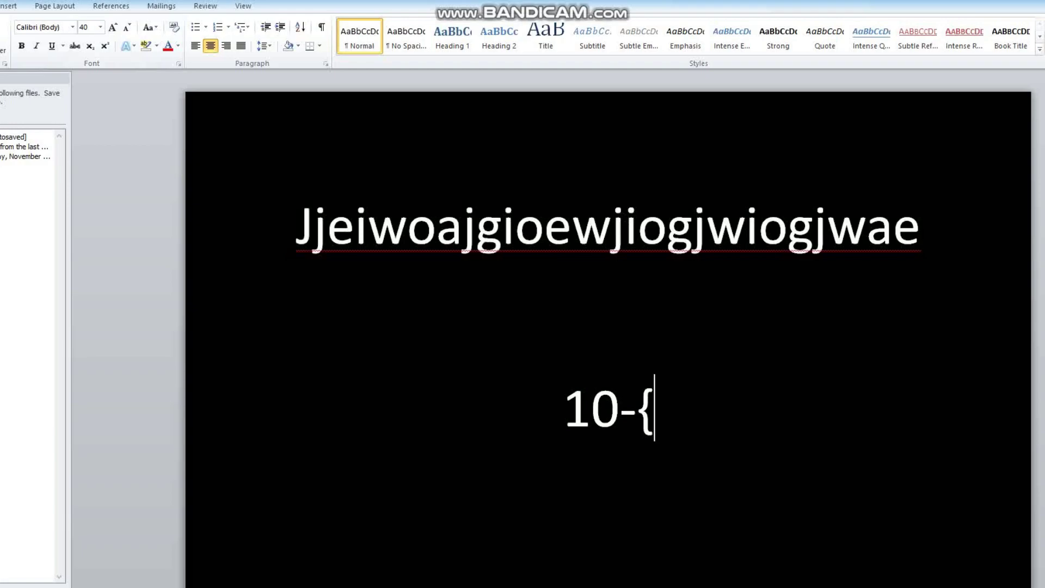
{"action": "type", "text": "2}1+2"}
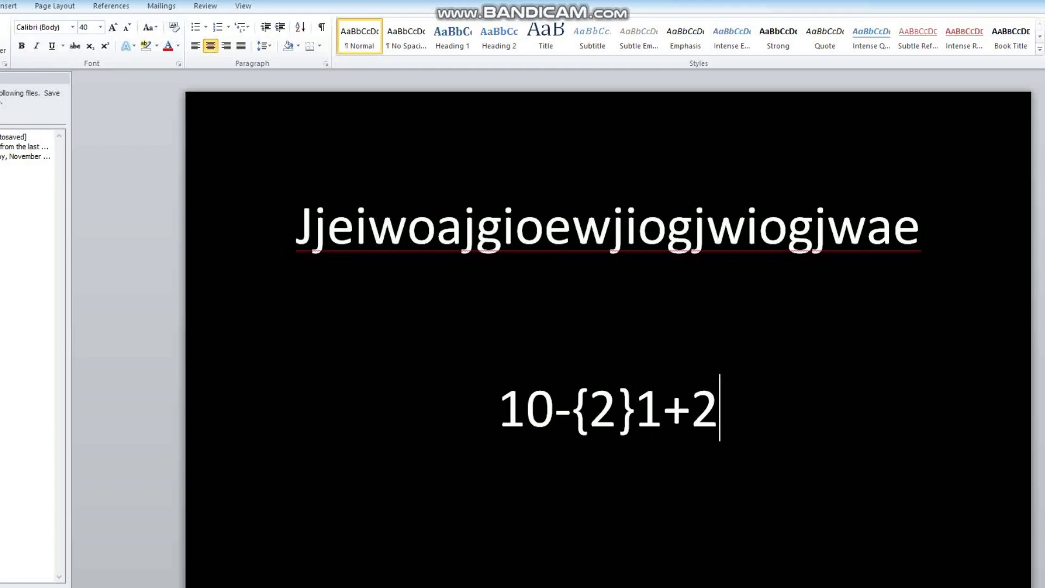
{"action": "type", "text": "[2]2"}
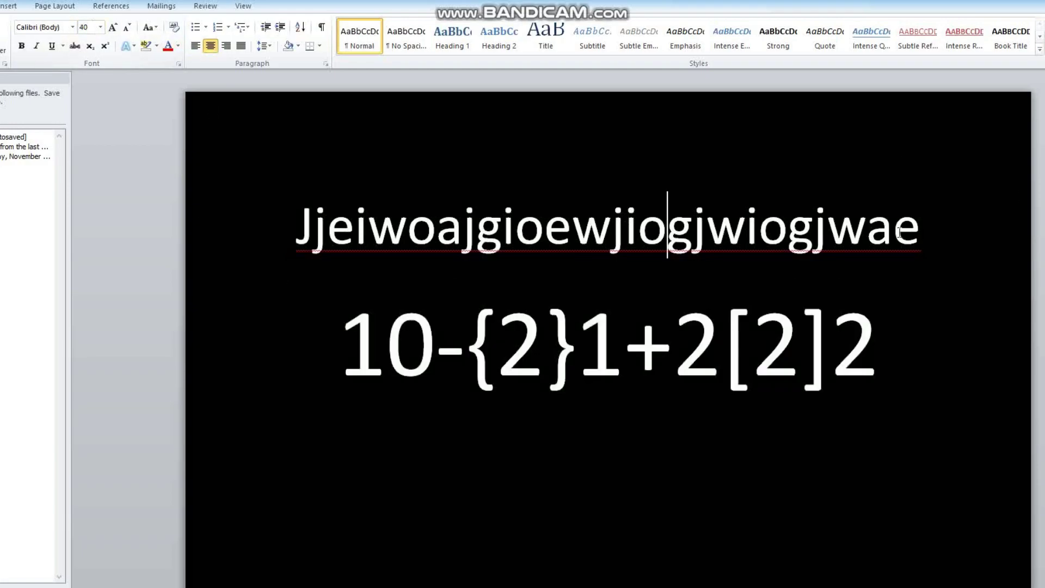
Step: Make the title line and the expression line bold
{"action": "triple_click", "coordinate": [444, 209]}
{"action": "key", "text": "ctrl+b"}
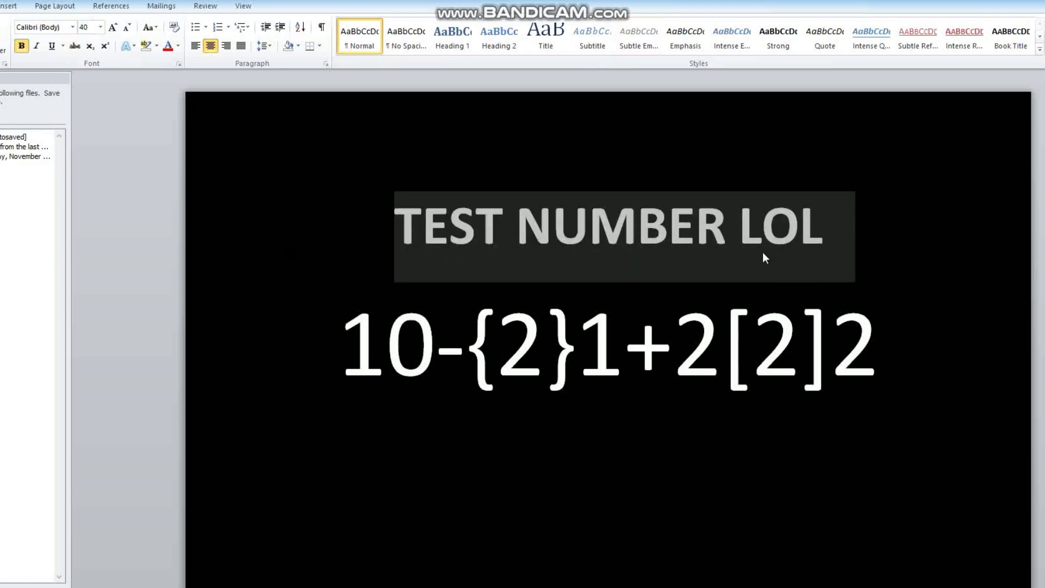
{"action": "left_click", "coordinate": [886, 348]}
{"action": "key", "text": "shift+Home"}
{"action": "left_click", "coordinate": [22, 46]}
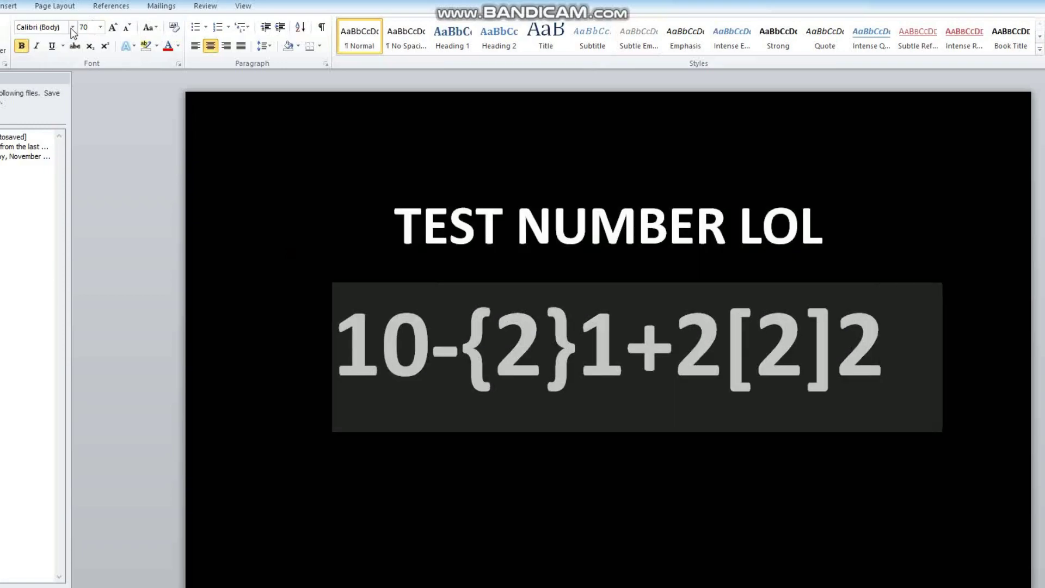
Step: Set the title and expression font to Arial Black
{"action": "left_click", "coordinate": [72, 27]}
{"action": "left_click", "coordinate": [49, 100]}
{"action": "left_click", "coordinate": [73, 27]}
{"action": "left_click", "coordinate": [49, 92]}
Step: Shrink the expression paragraph to font size 50 so it fits one line
{"action": "left_click_drag", "start_coordinate": [533, 359], "coordinate": [880, 523]}
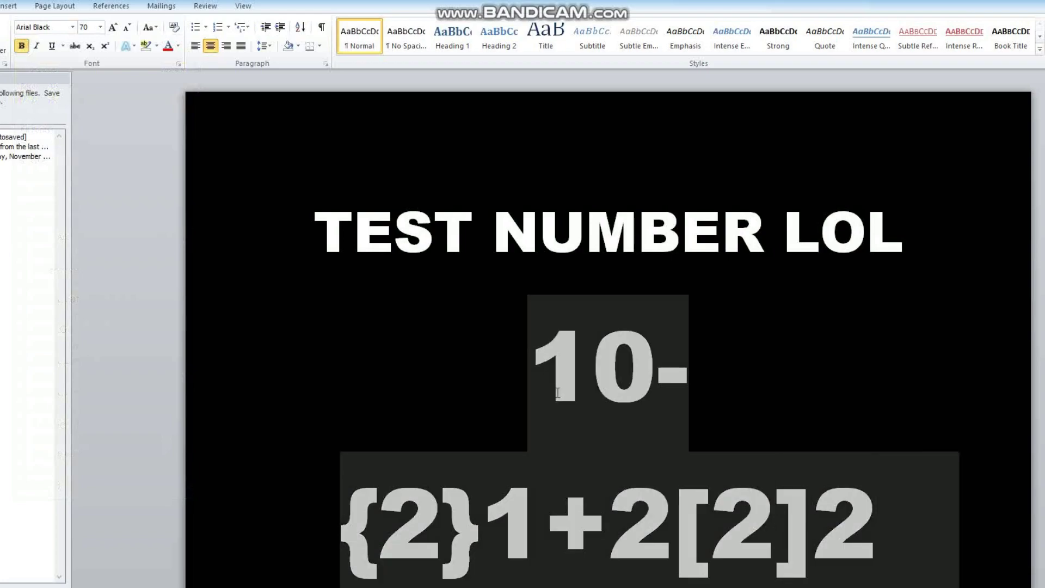
{"action": "key", "text": "Left"}
{"action": "key", "text": "Home"}
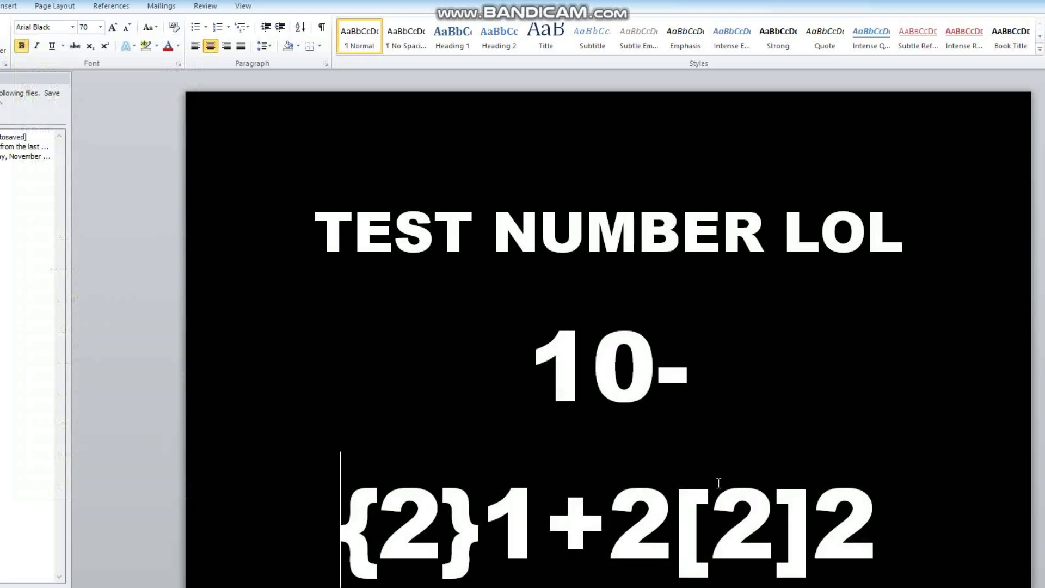
{"action": "triple_click", "coordinate": [692, 458]}
{"action": "left_click", "coordinate": [84, 27]}
{"action": "type", "text": "50"}
{"action": "key", "text": "Return"}
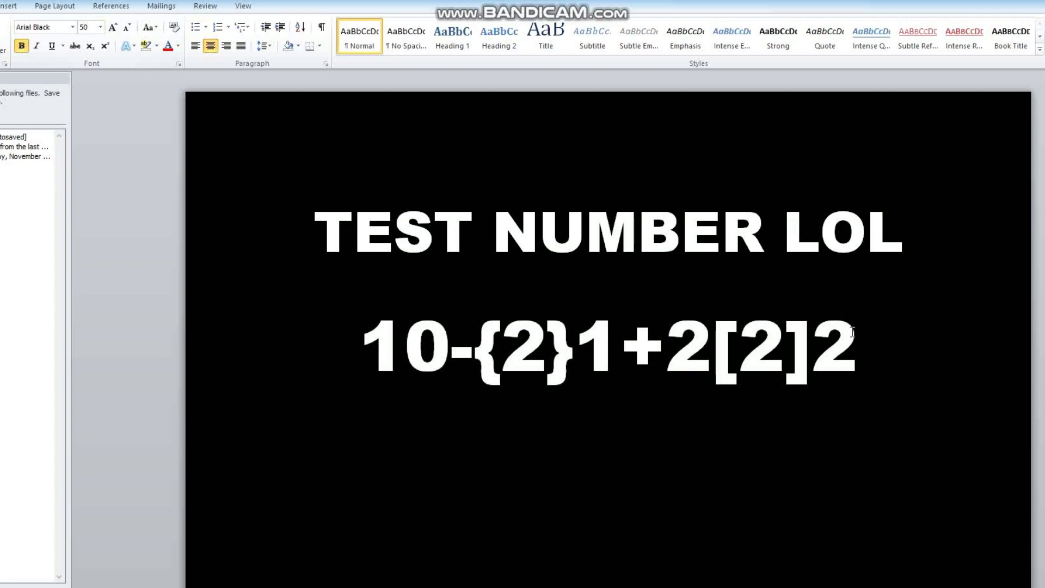
Step: Select the title and expression lines together for text effects
{"action": "left_click_drag", "start_coordinate": [857, 368], "coordinate": [294, 293]}
{"action": "left_click", "coordinate": [406, 347]}
{"action": "left_click_drag", "start_coordinate": [907, 237], "coordinate": [286, 246]}
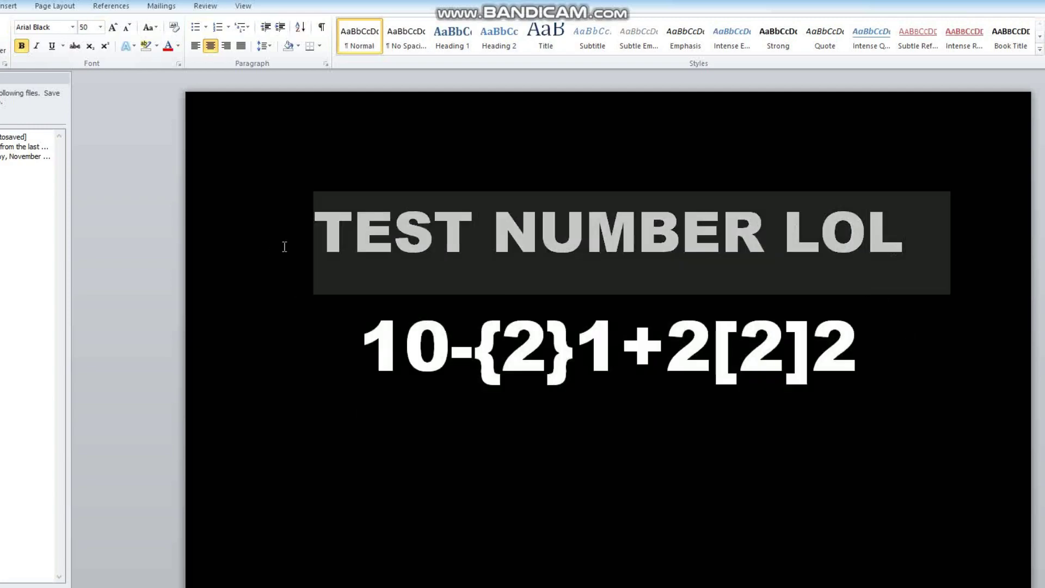
{"action": "left_click", "coordinate": [125, 46]}
{"action": "key", "text": "shift+Down"}
Step: Outline both lines, retitle to 'Absolute Infititues', and replace the expression with 10_2
{"action": "left_click", "coordinate": [125, 46]}
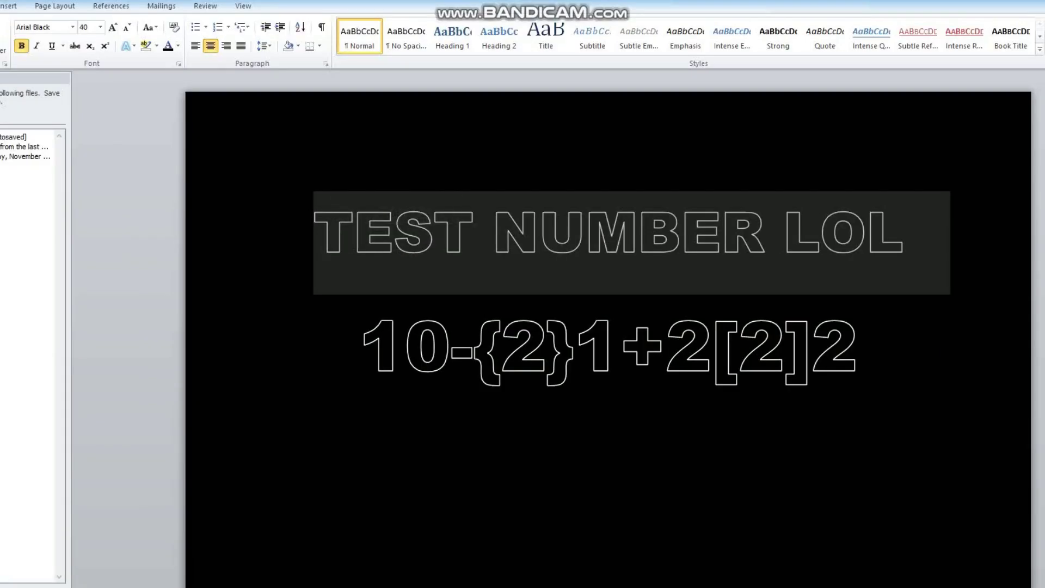
{"action": "type", "text": "Absolute "}
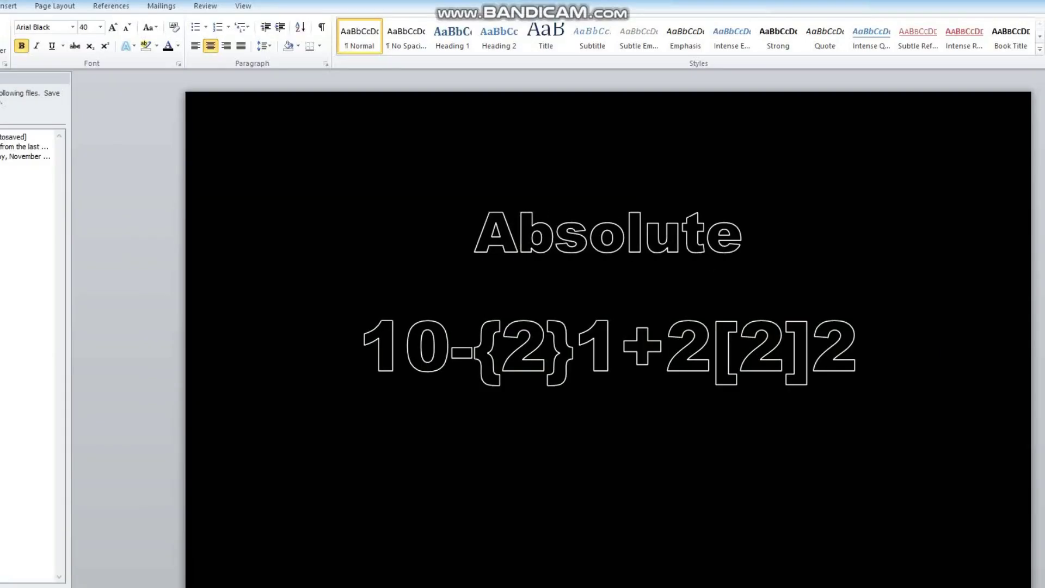
{"action": "type", "text": "I"}
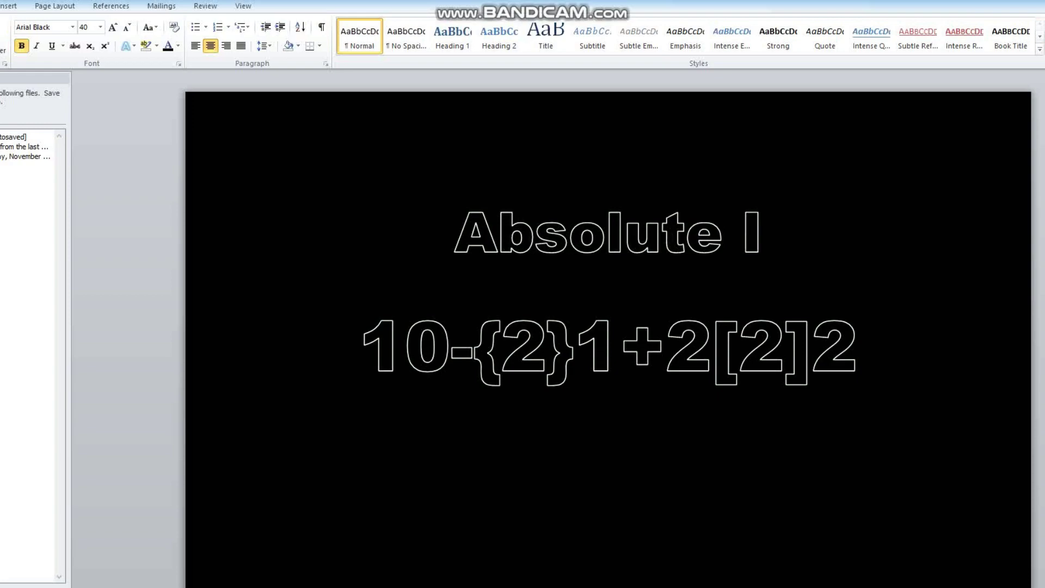
{"action": "type", "text": "nfititues"}
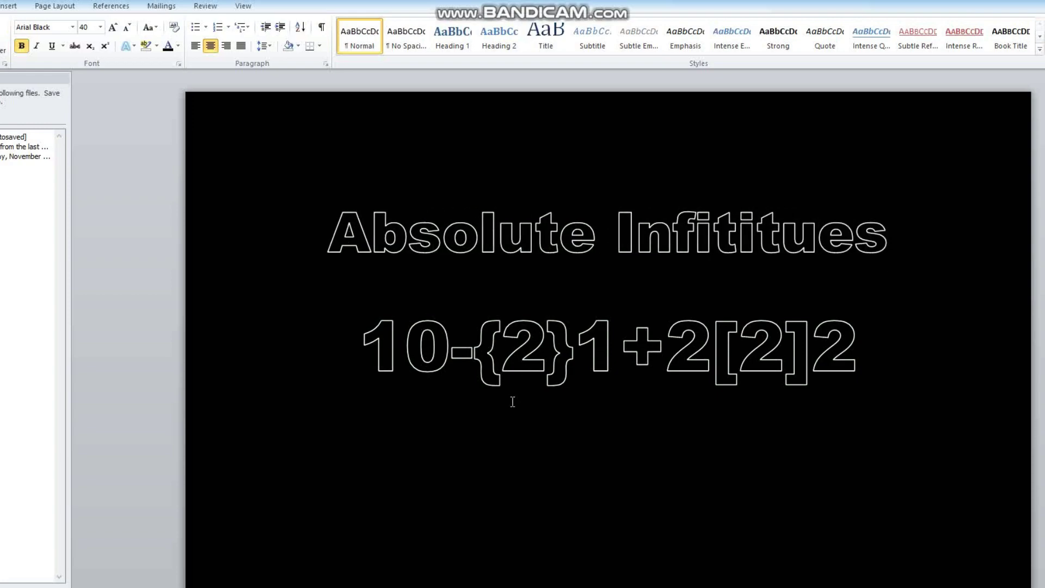
{"action": "left_click_drag", "start_coordinate": [807, 367], "coordinate": [388, 345]}
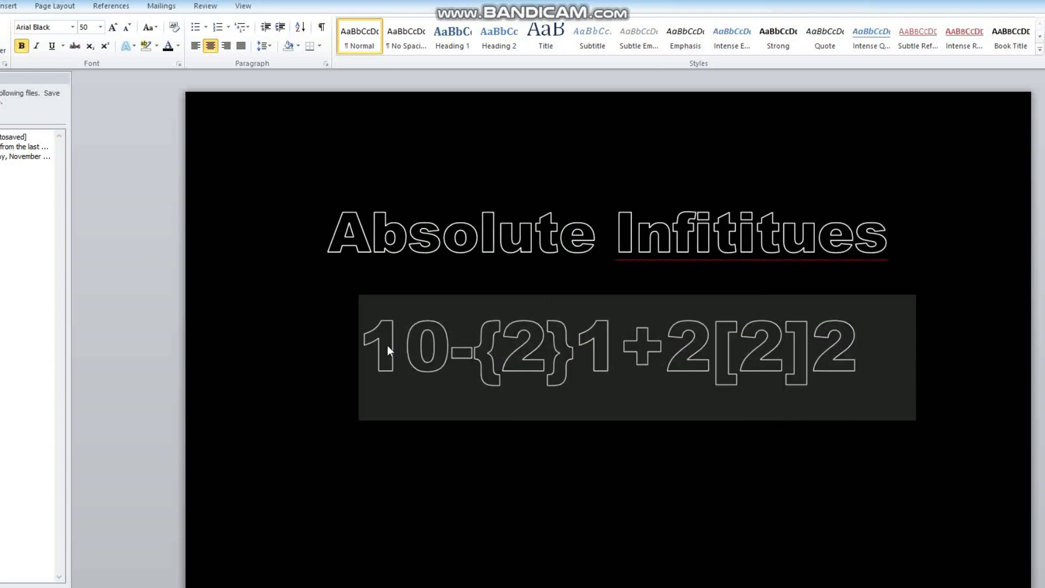
{"action": "type", "text": "10_2"}
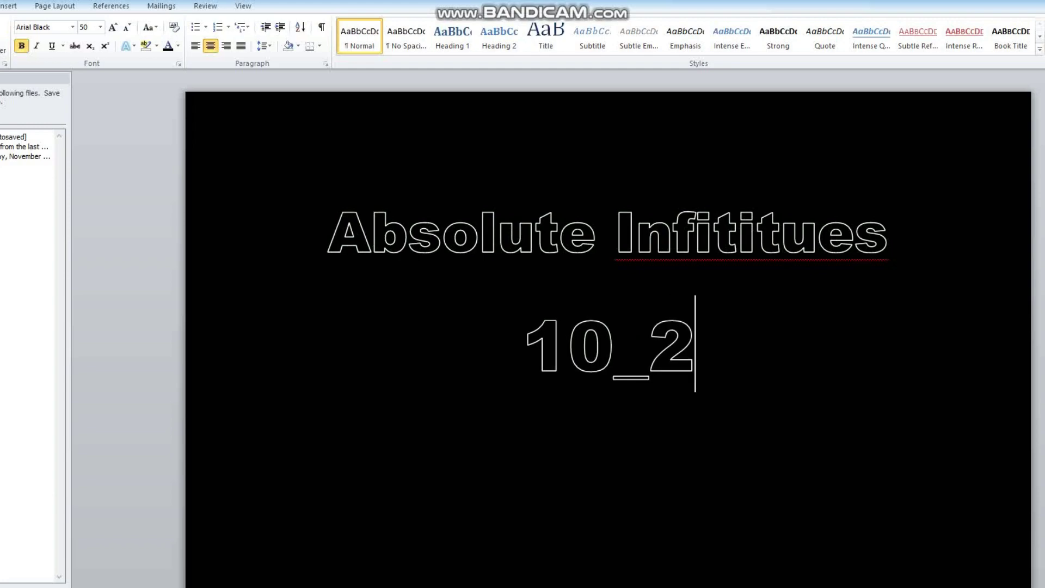
{"action": "type", "text": "3_3"}
{"action": "key", "text": "BackSpace"}
{"action": "key", "text": "BackSpace"}
{"action": "key", "text": "BackSpace"}
{"action": "left_click", "coordinate": [738, 236]}
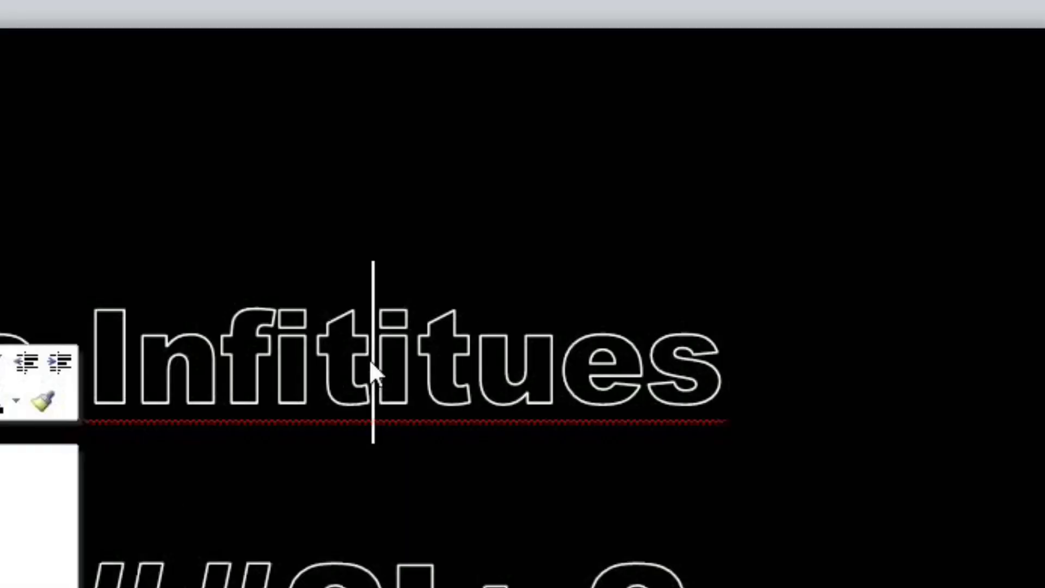
Step: Ignore the spelling flag on 'Infititues' and check grammar options for '10_10###2!1-2'
{"action": "right_click", "coordinate": [736, 233]}
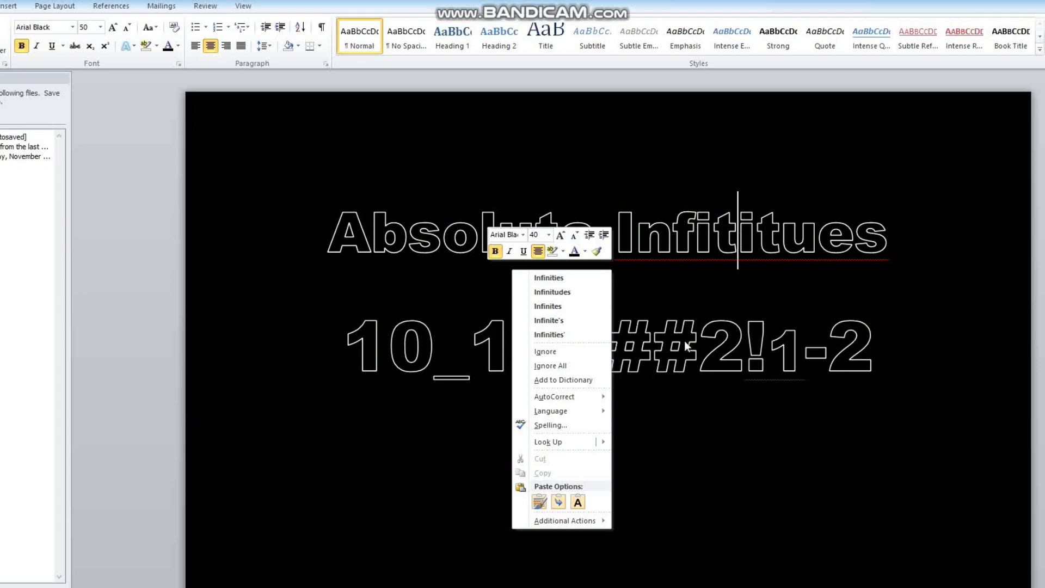
{"action": "left_click", "coordinate": [561, 366]}
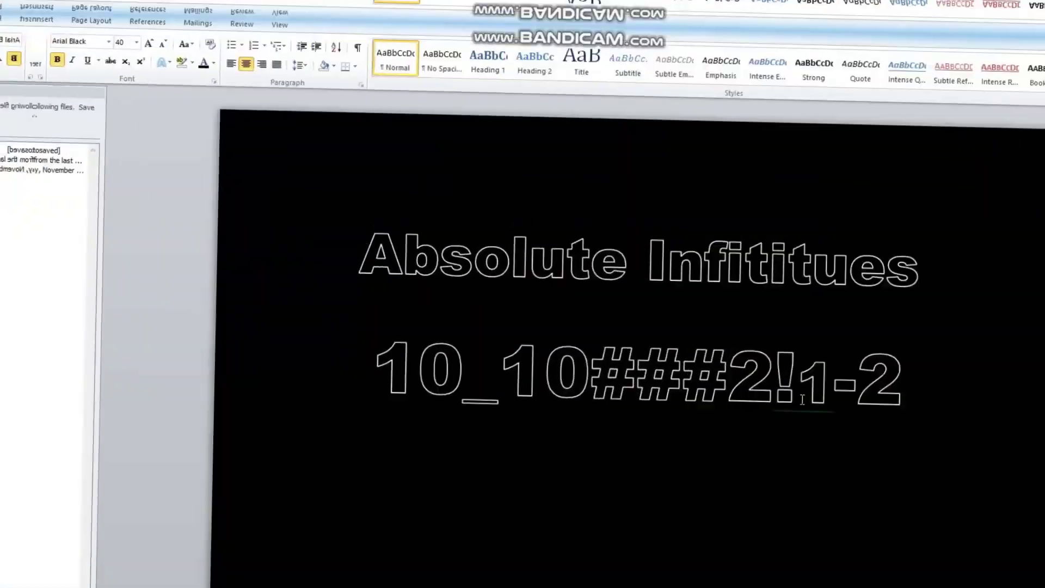
{"action": "right_click", "coordinate": [775, 401]}
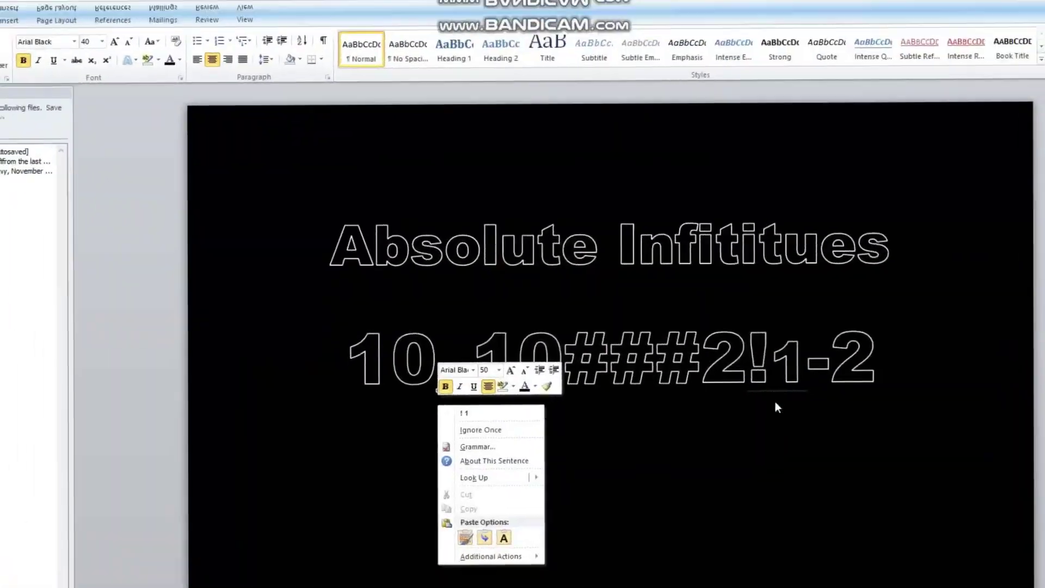